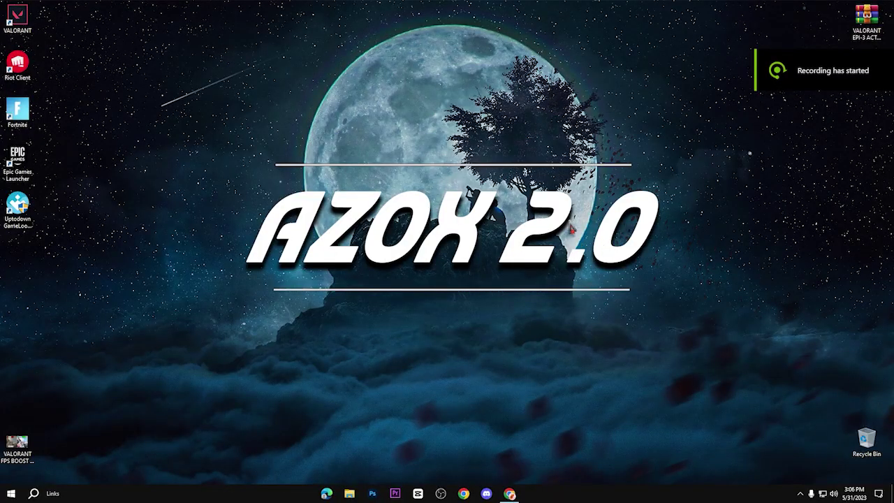
Place the VALORANT EPI-3 ACT 2 FPS BOOST PACK archive and its folder side by side near the desktop's centre.
left_click_drag(866, 21, 377, 115)
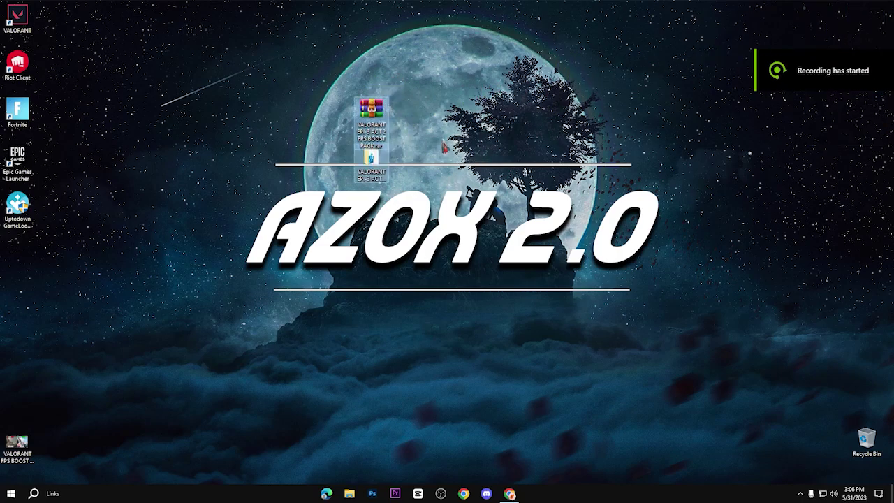
left_click_drag(386, 161, 419, 113)
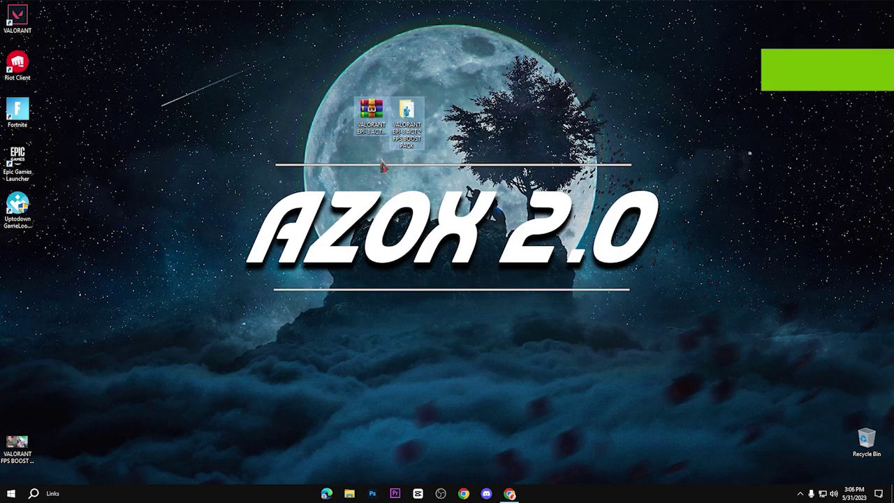
left_click_drag(326, 157, 473, 79)
left_click(377, 187)
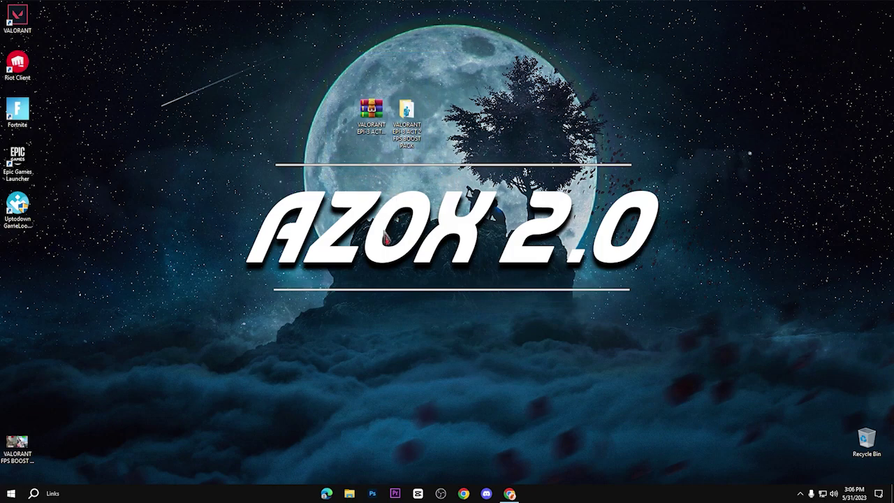
Switch to Chrome, open the blog's Valorant low-end PC lag fix post and follow its download link to MediaFire.
left_click(520, 466)
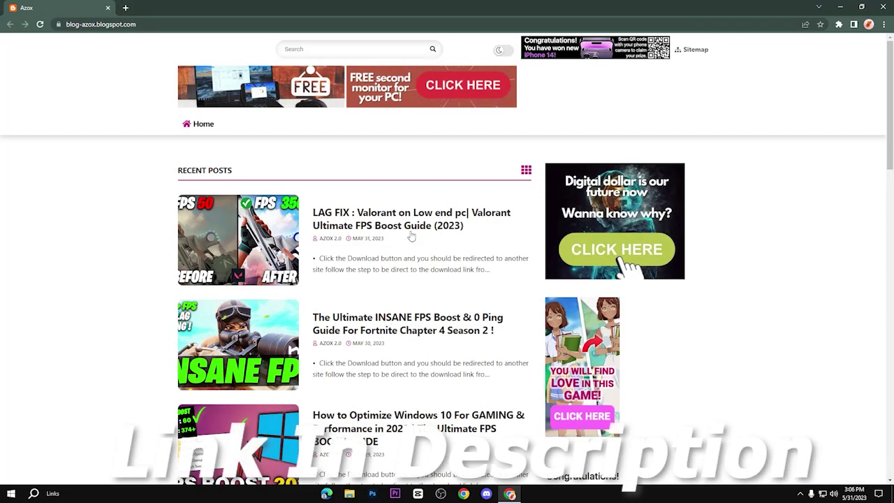
left_click(266, 218)
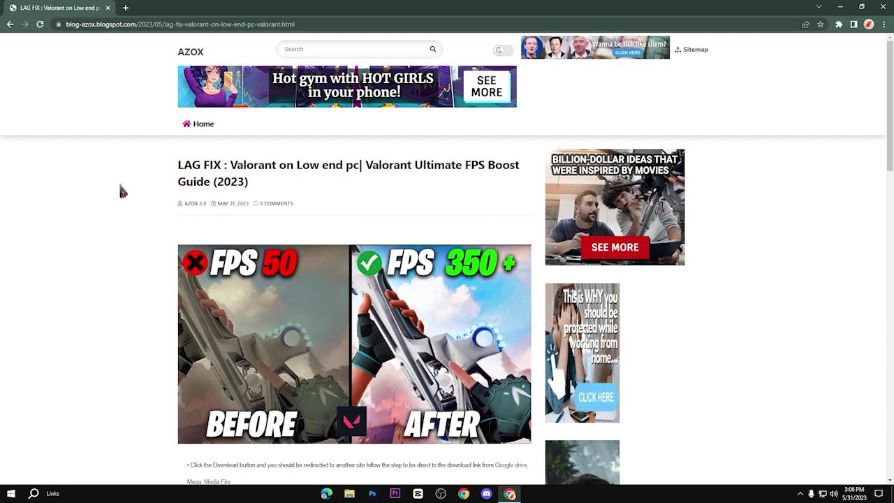
scroll(173, 208, "down", 6)
left_click(340, 273)
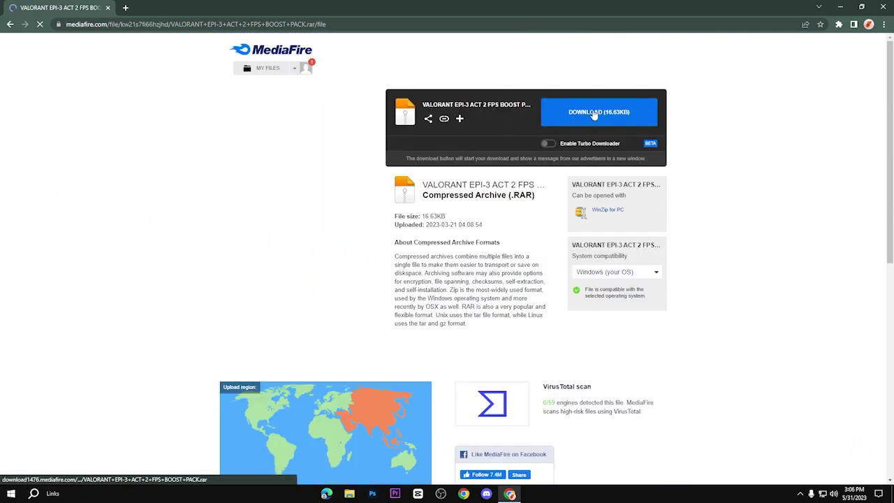
Try to download the VALORANT EPI-3 ACT 2 FPS BOOST PACK archive from MediaFire, then return to the desktop.
left_click(599, 114)
left_click(679, 54)
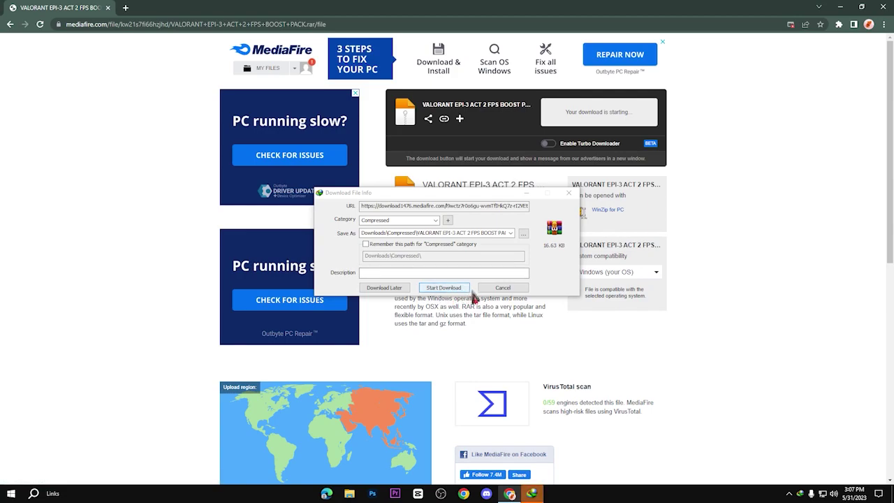
left_click(502, 289)
left_click(841, 7)
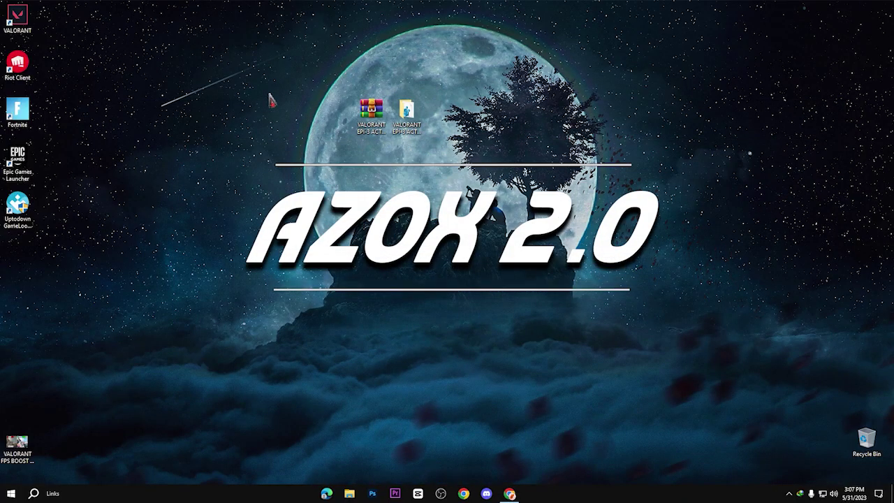
Check the archive's extraction options, then open the VALORANT EPI-3 ACT 2 FPS BOOST PACK folder and its 1-Create Restore Point subfolder.
right_click(364, 115)
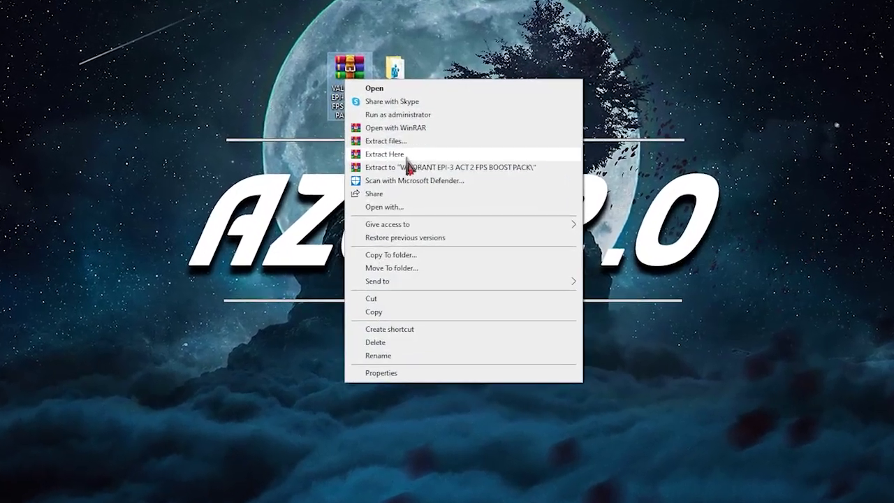
left_click(380, 181)
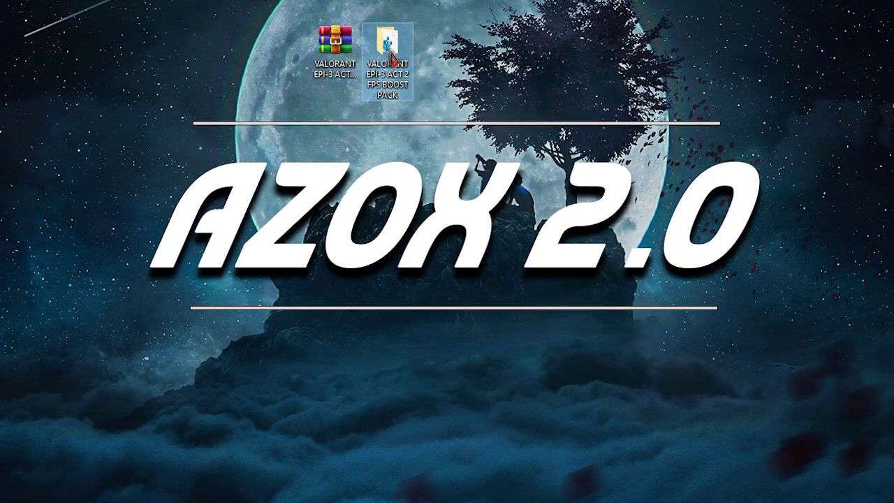
double_click(387, 44)
key("Down")
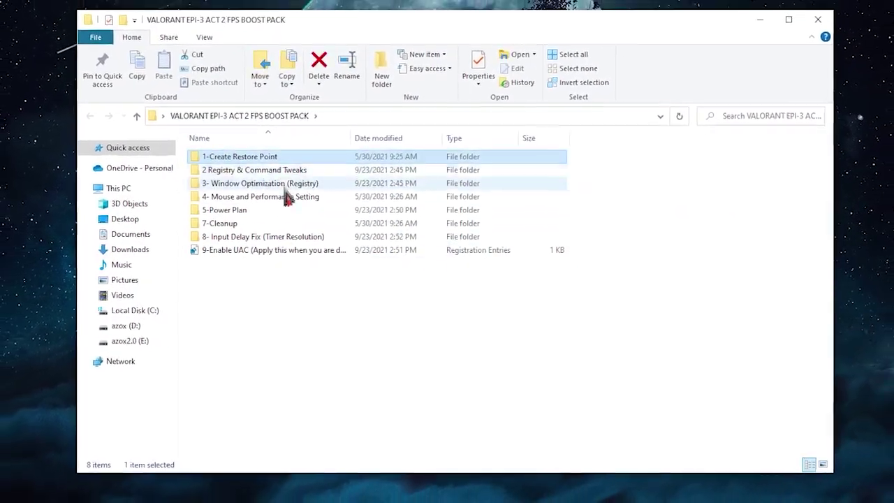
key("Return")
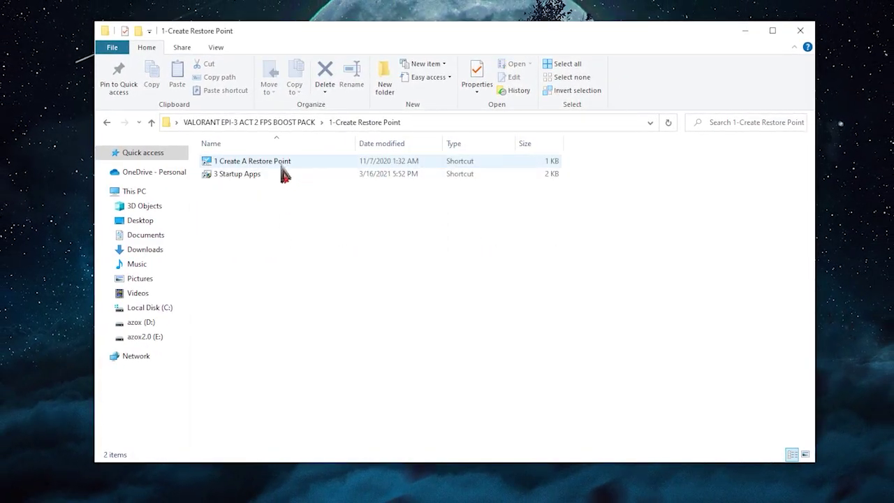
Review the system protection settings of Local Disk (C:) through the 1 Create A Restore Point shortcut.
double_click(290, 161)
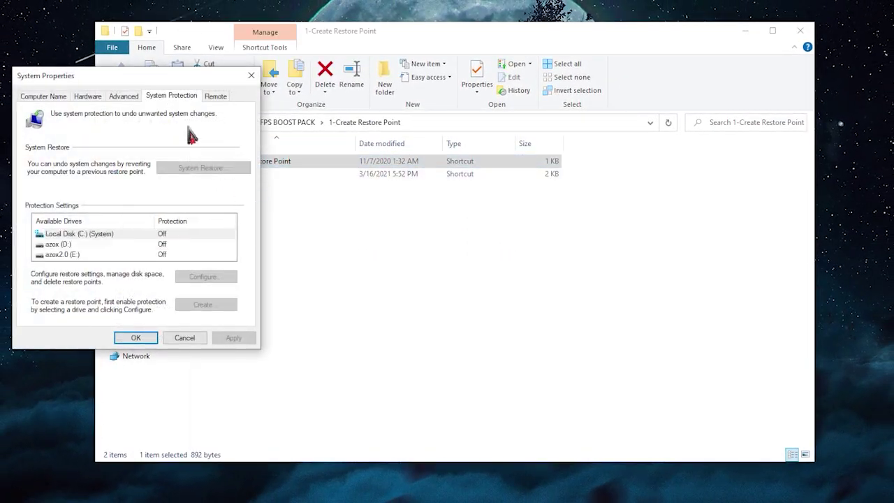
left_click_drag(163, 80, 353, 108)
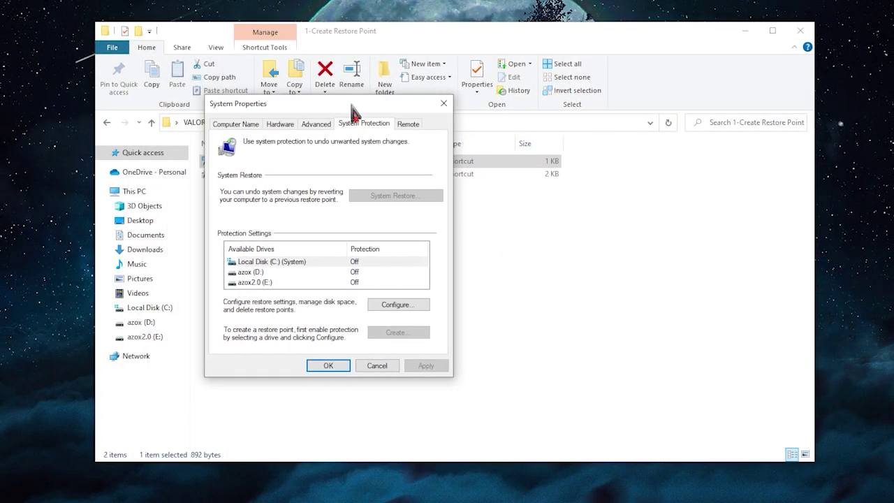
left_click(396, 306)
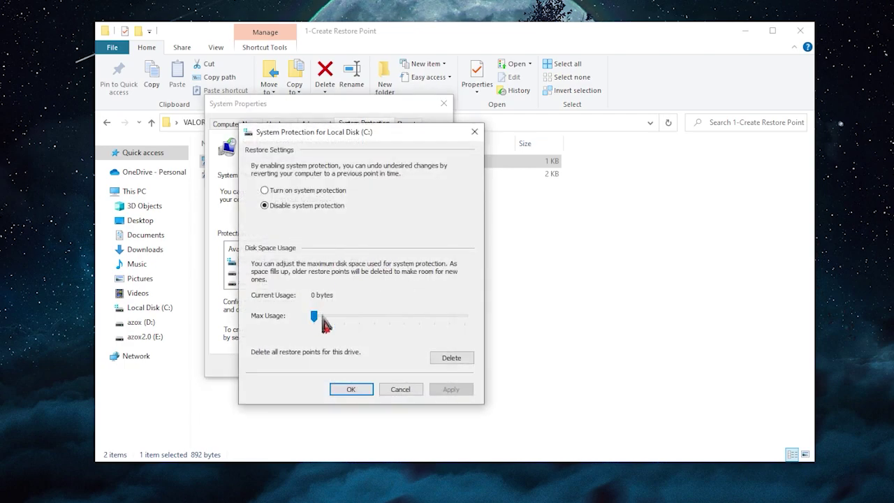
left_click(363, 392)
left_click(337, 370)
Open the startup list through the 3 Startup Apps shortcut and check the startup entry for Microsoft Edge.
left_click(244, 177)
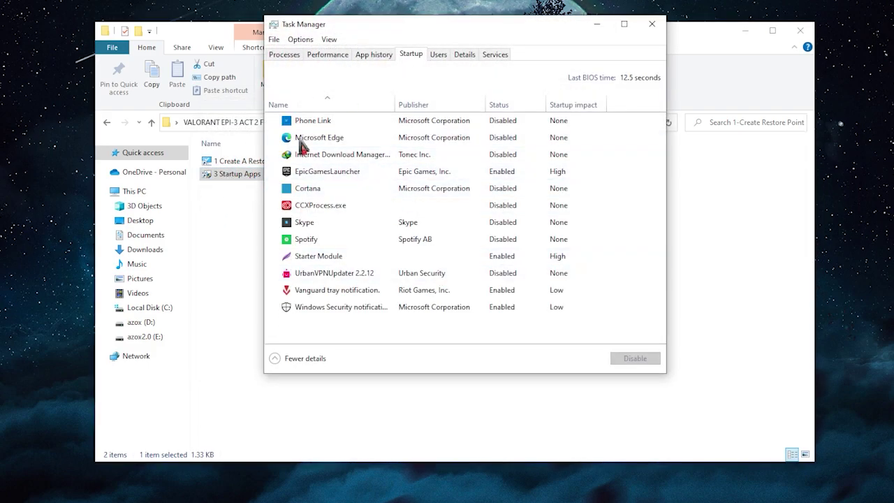
left_click(399, 140)
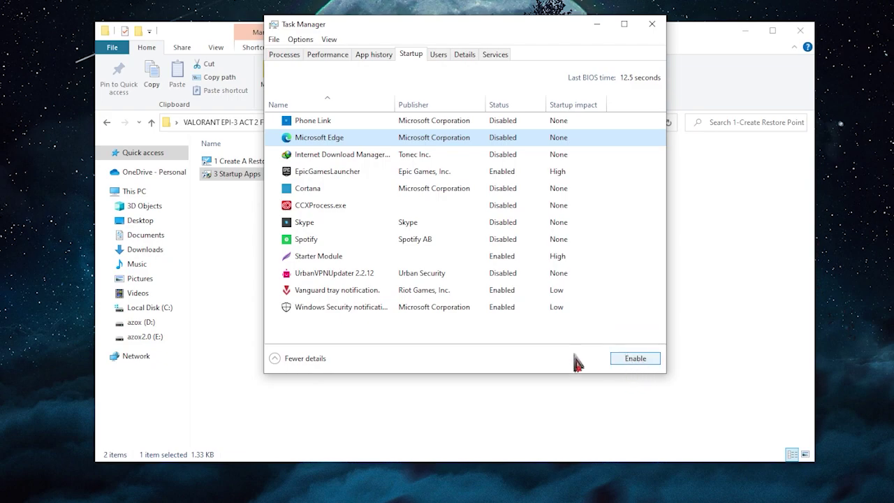
right_click(492, 142)
left_click(534, 330)
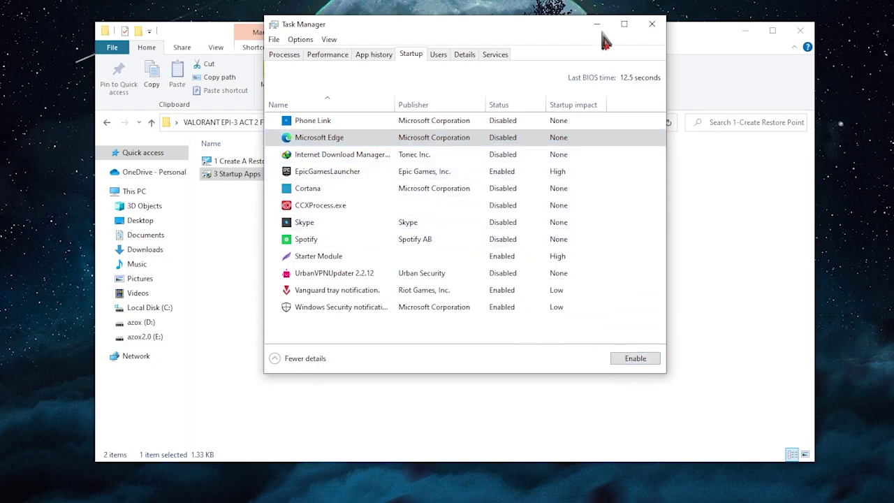
left_click(660, 28)
Open the pack's 2 Registry & Command Tweaks folder and view the available actions for Latency BCD Tweaks.cmd.
left_click(107, 122)
left_click(274, 176)
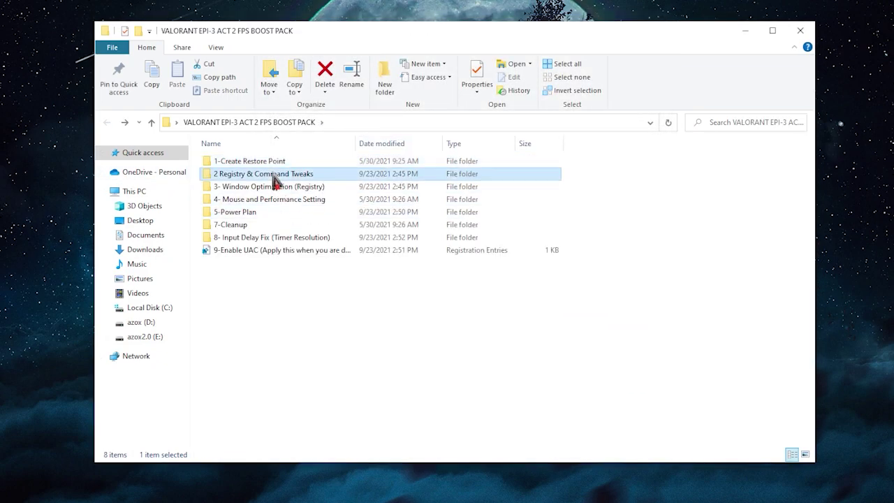
double_click(281, 179)
left_click(270, 162)
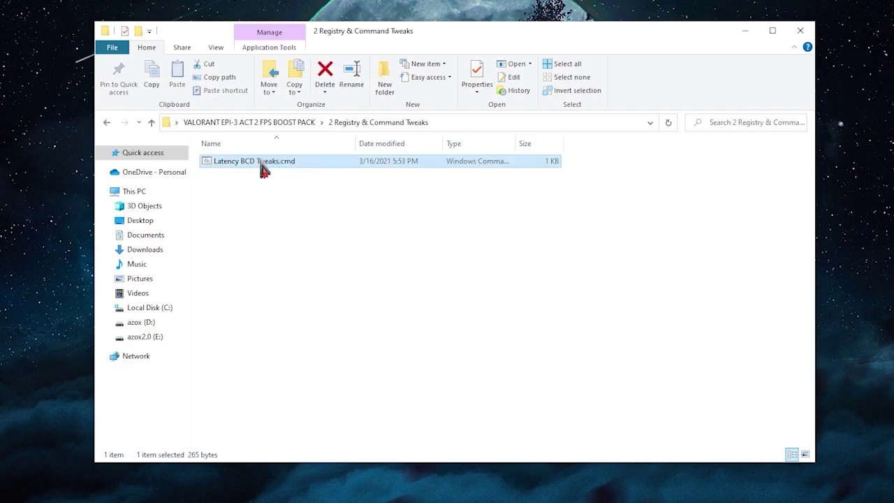
right_click(260, 161)
left_click(240, 220)
left_click(245, 159)
Open the pack's 3- Window Optimization (Registry) folder, select all its registry files and view the actions available for them.
left_click(107, 123)
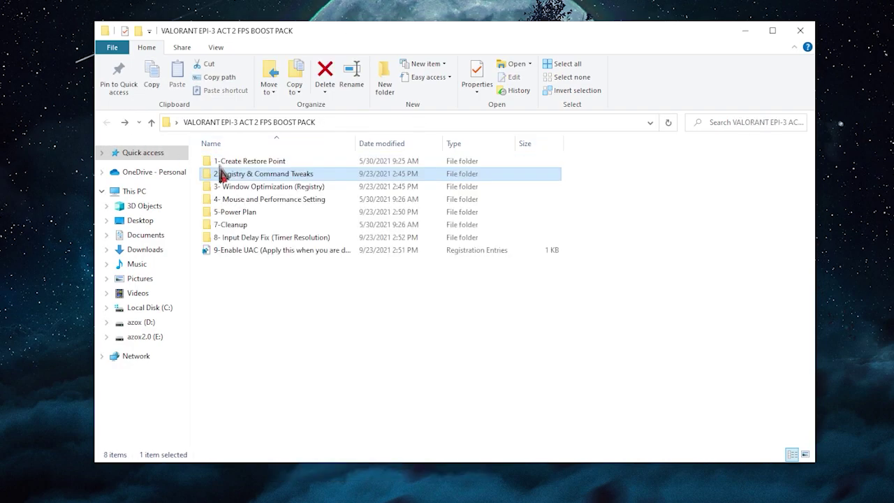
double_click(265, 191)
left_click_drag(263, 241, 267, 168)
right_click(262, 159)
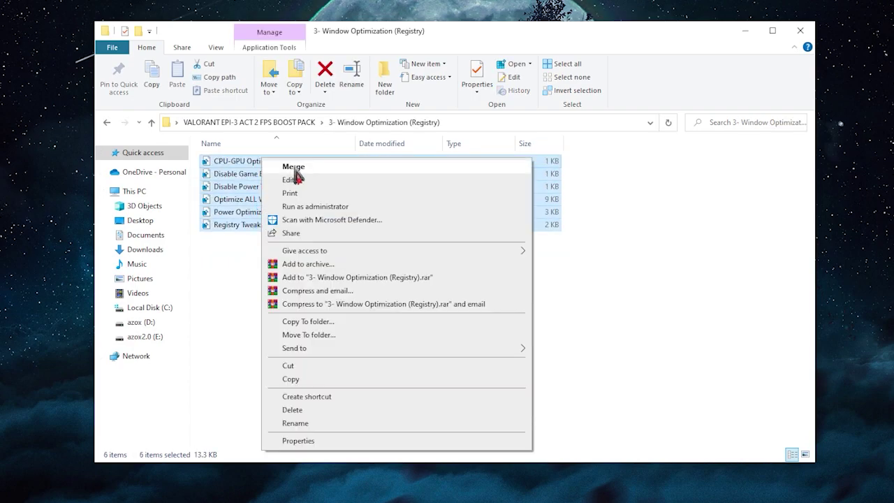
left_click(237, 241)
key("Down")
key("Down")
key("Down")
key("Down")
key("Down")
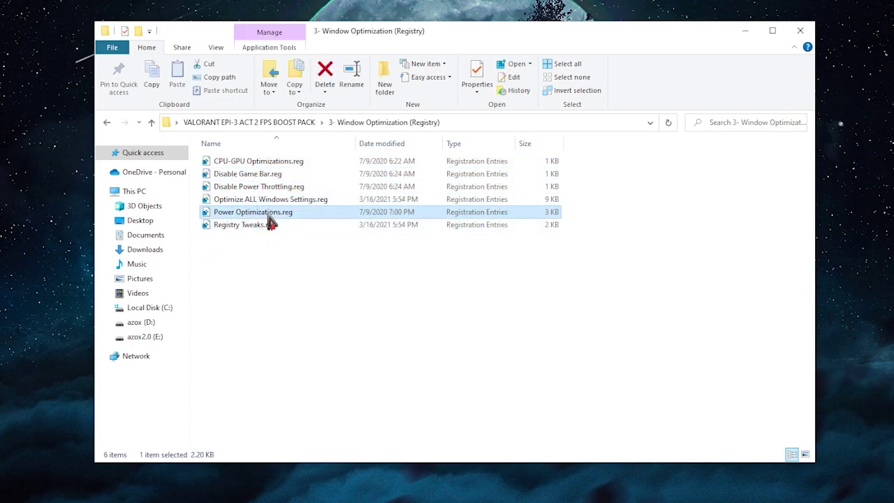
left_click_drag(278, 264, 259, 172)
right_click(253, 160)
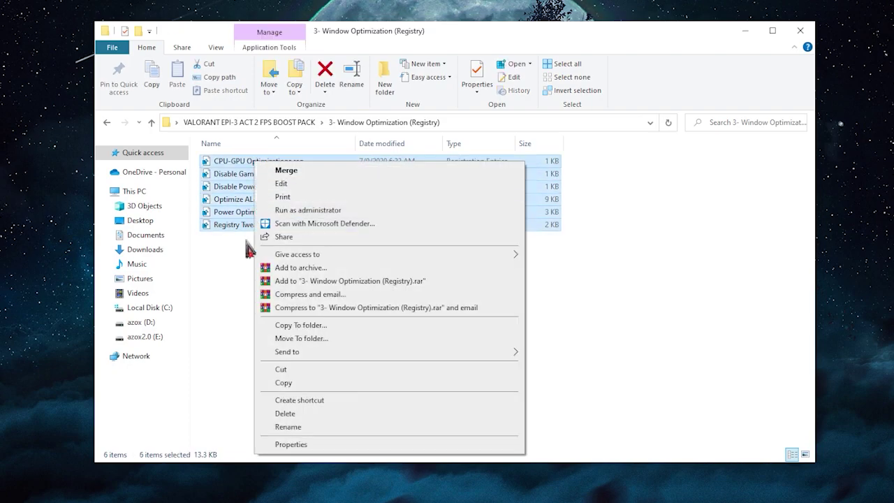
left_click(210, 251)
Open the pack's 4- Mouse and Performance Setting folder and view the mouse properties through the M1 Mouse Acceleration shortcut.
left_click(106, 126)
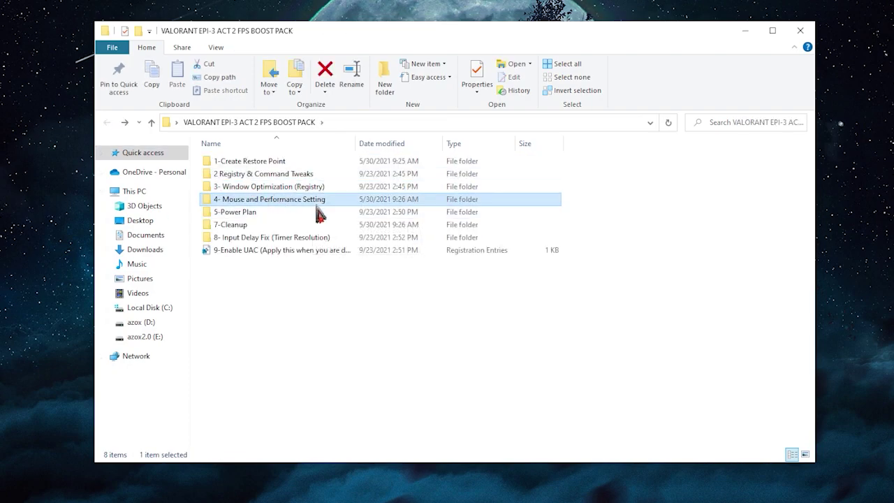
double_click(294, 200)
double_click(290, 163)
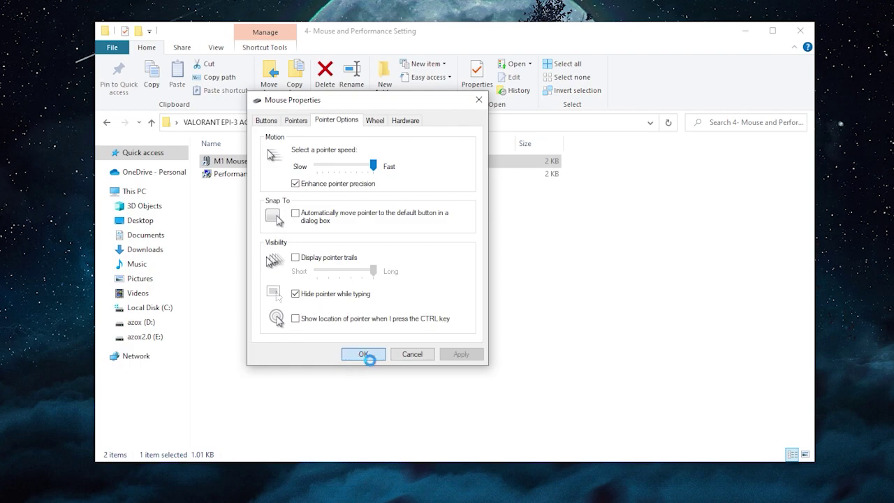
Open Performance Options and toggle the custom visual effects from Animate controls and elements inside windows through Fade out menu items after clicking.
double_click(246, 175)
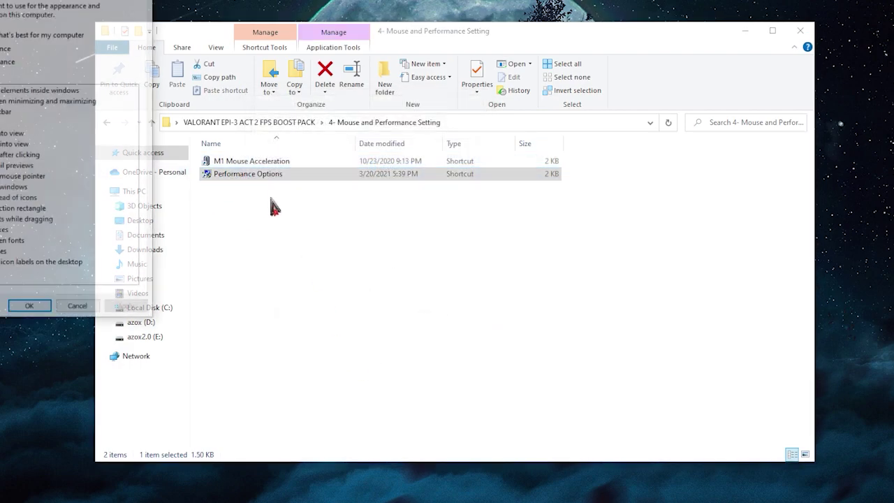
left_click_drag(116, 18, 411, 89)
left_click(273, 205)
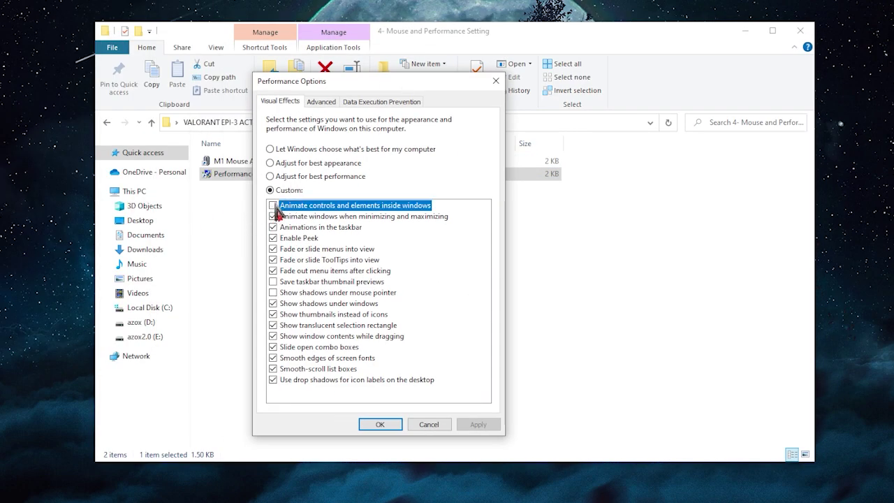
left_click(276, 216)
double_click(273, 227)
double_click(273, 238)
left_click(273, 249)
double_click(273, 260)
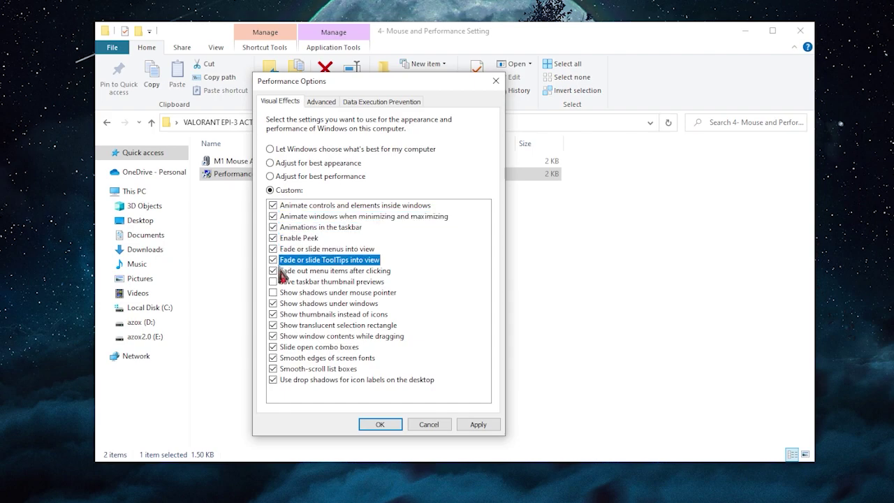
left_click(273, 272)
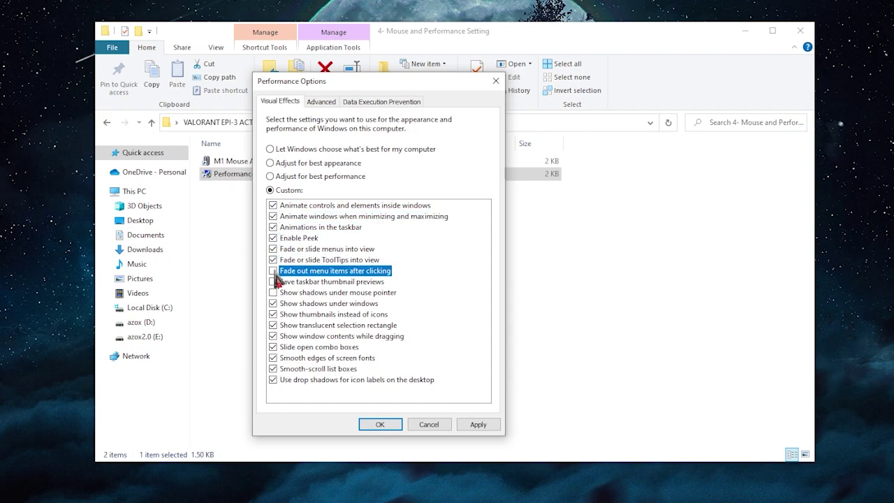
Apply the custom visual effects with every option from Show shadows under windows through Use drop shadows for icon labels on the desktop enabled.
double_click(273, 303)
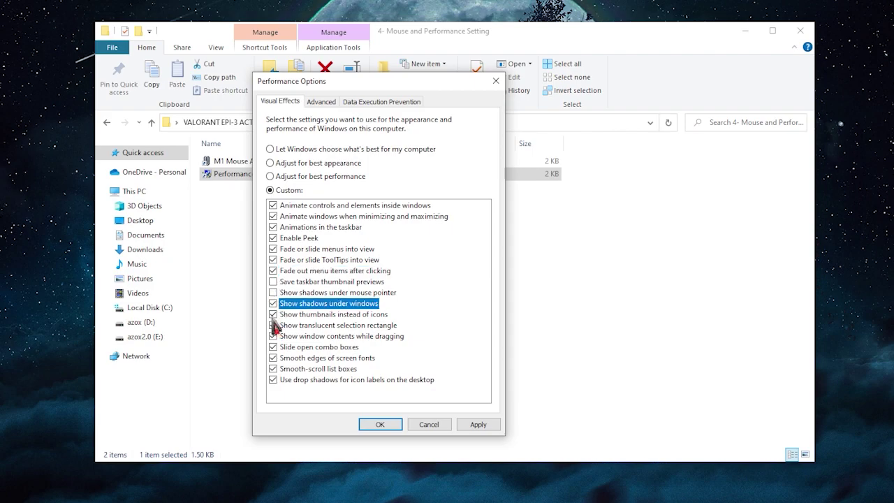
double_click(273, 314)
double_click(273, 325)
double_click(273, 336)
double_click(273, 347)
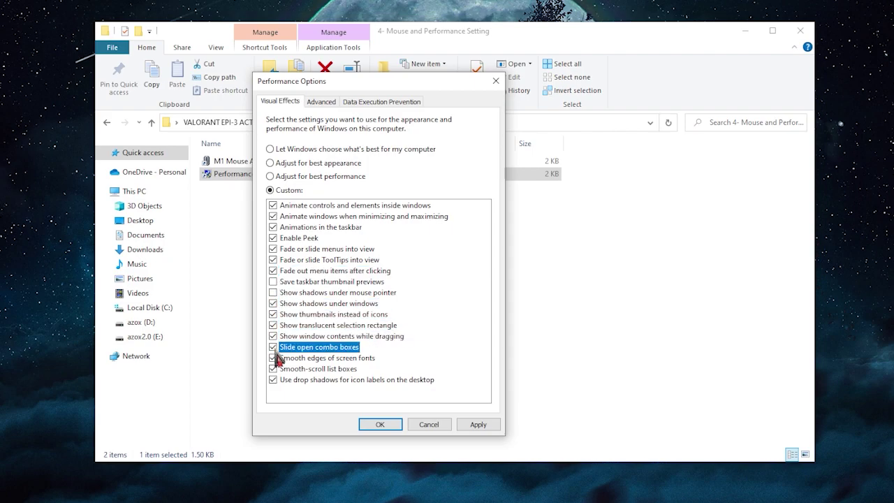
double_click(274, 358)
double_click(273, 369)
double_click(273, 380)
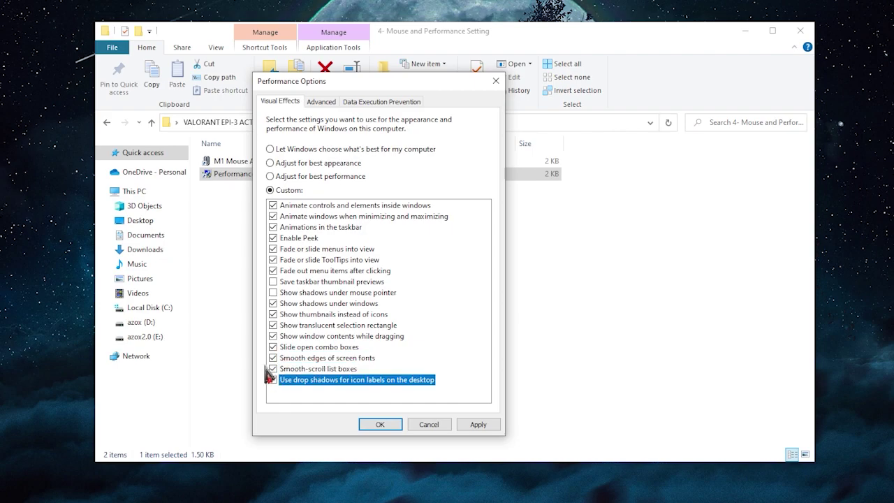
left_click(478, 424)
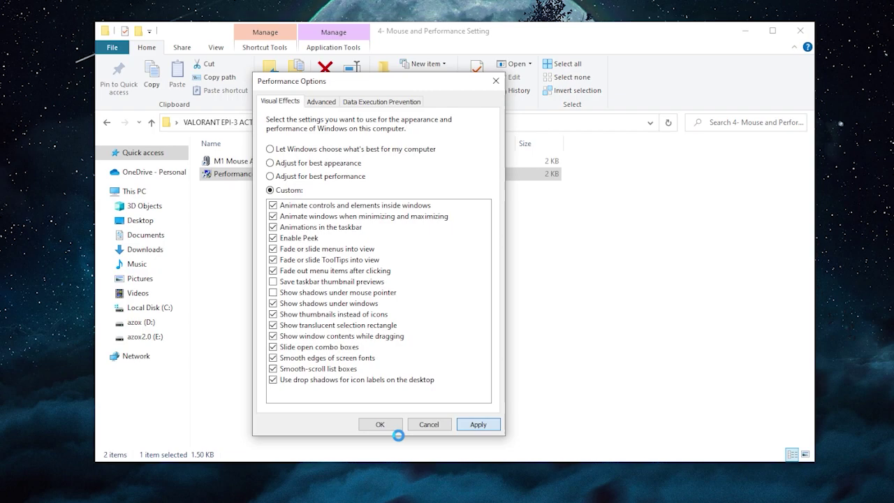
left_click(393, 426)
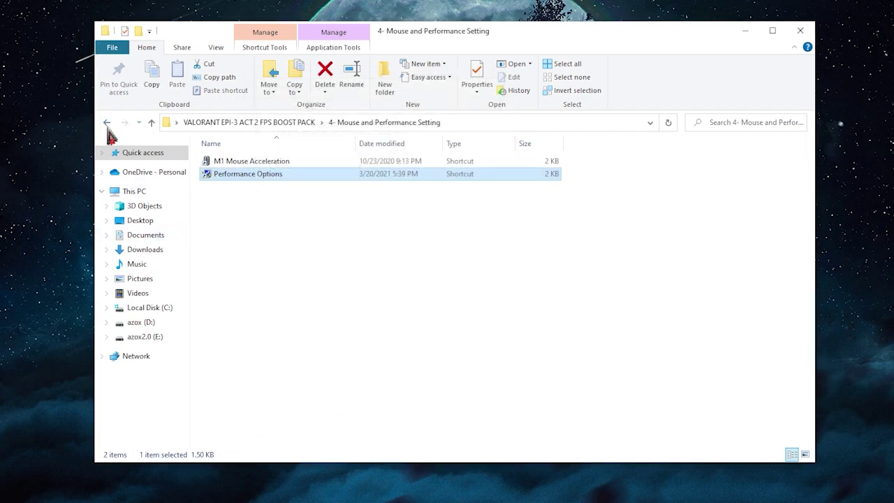
Open the pack's 5-Power Plan folder and select the ParkControl shortcut.
left_click(107, 122)
double_click(264, 213)
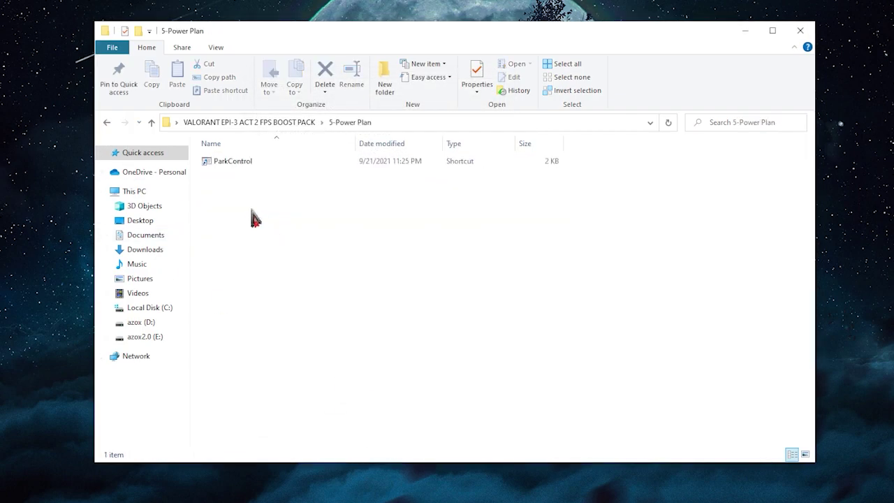
left_click(263, 166)
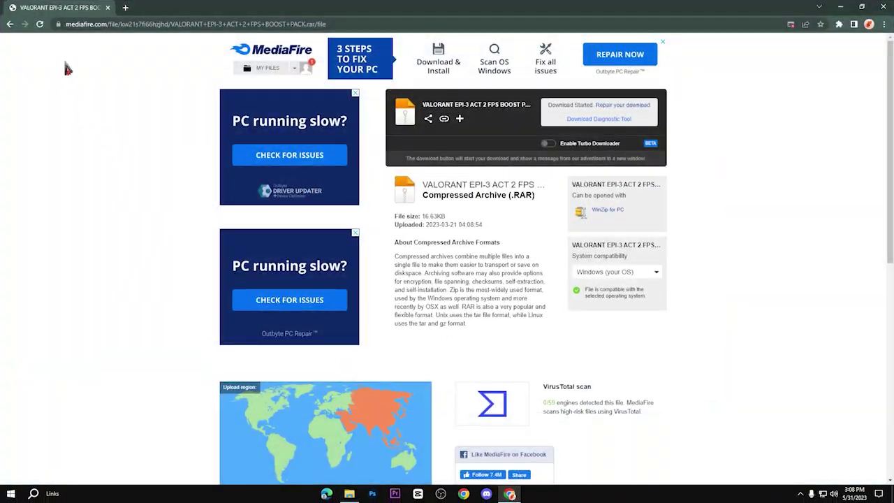
Switch to the browser, return to the Azox blog, search it for "park control" and open the Park Control post.
left_click(10, 25)
left_click(10, 25)
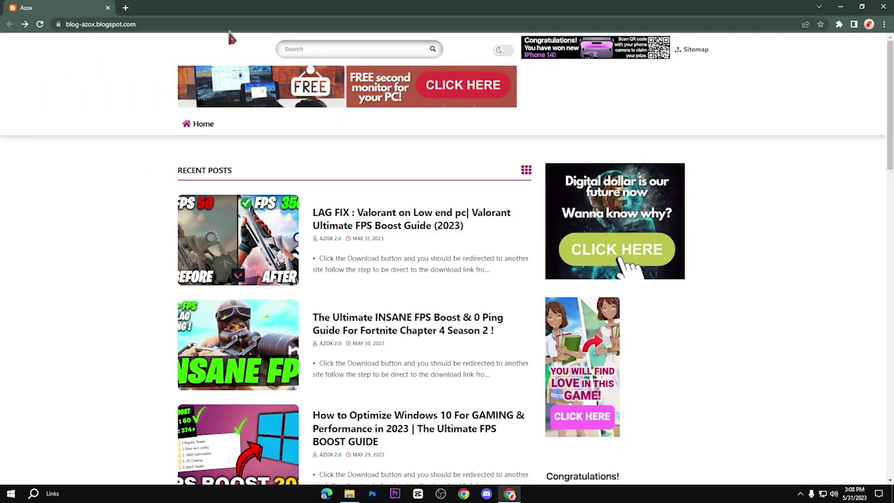
type("park con")
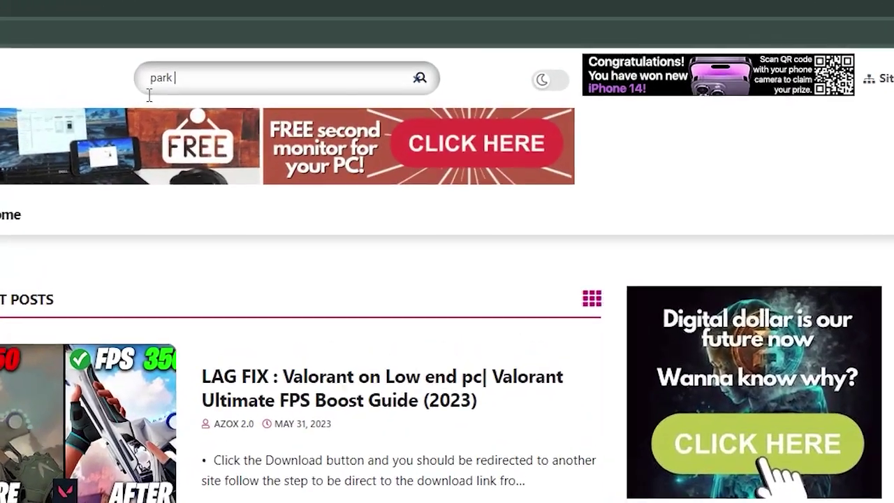
type("trol")
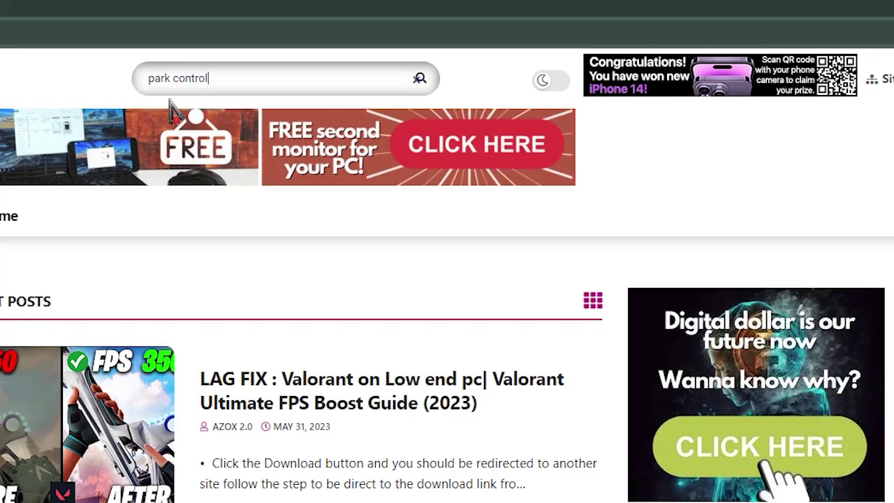
key("Return")
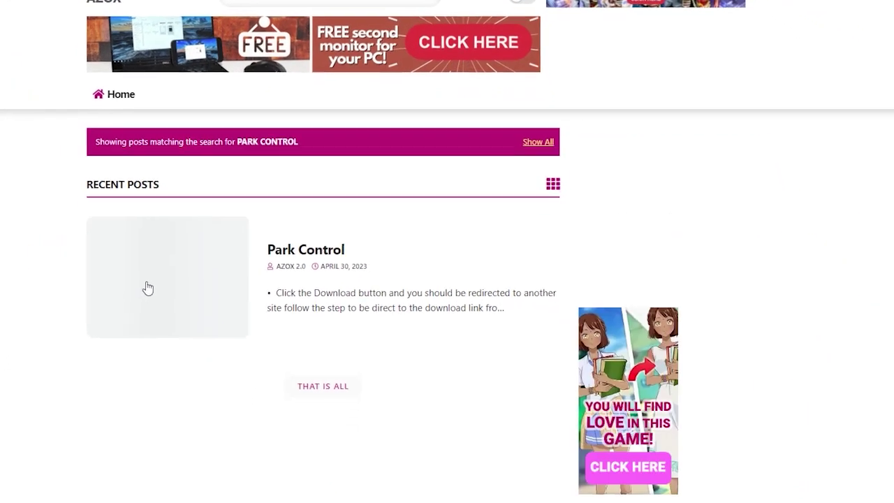
left_click(157, 288)
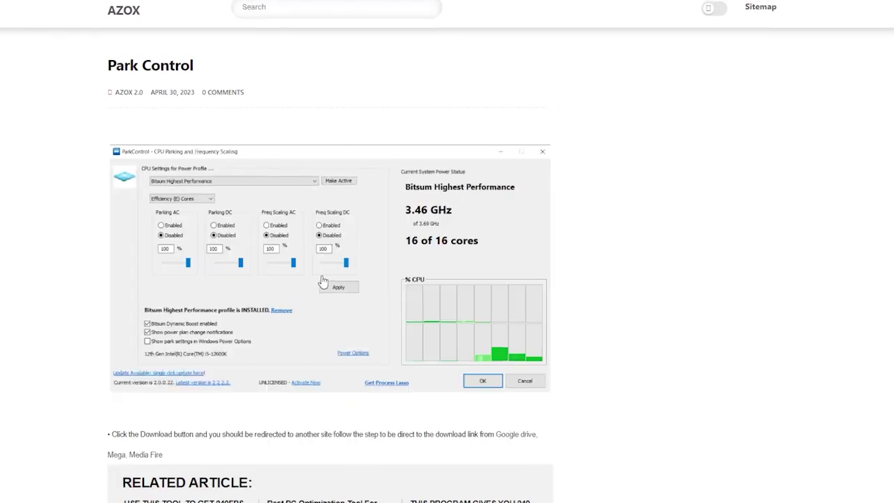
Download parkcontrolsetup64.exe from the post's MediaFire link and close the advertising pop-up window.
scroll(344, 274, "down", 10)
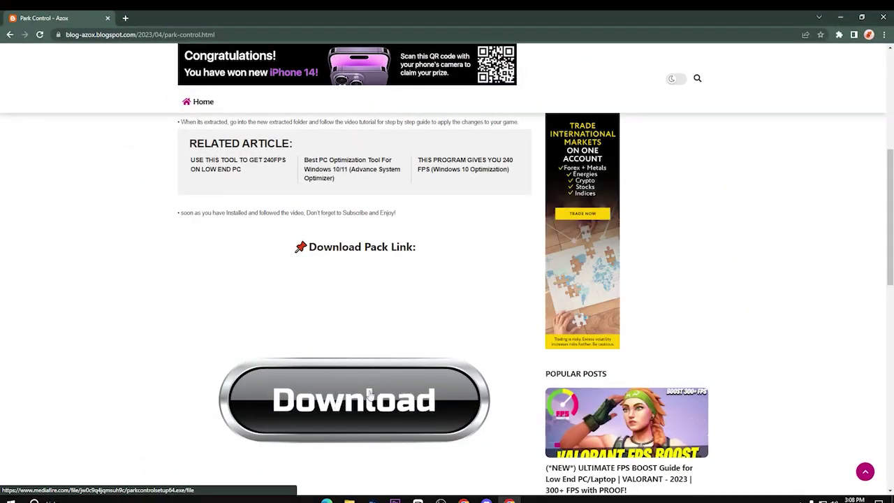
left_click(353, 399)
left_click(555, 125)
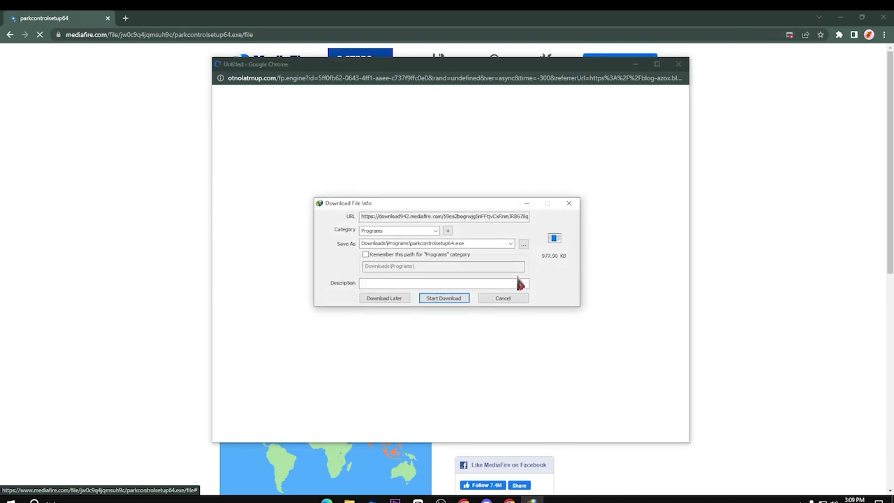
left_click(444, 296)
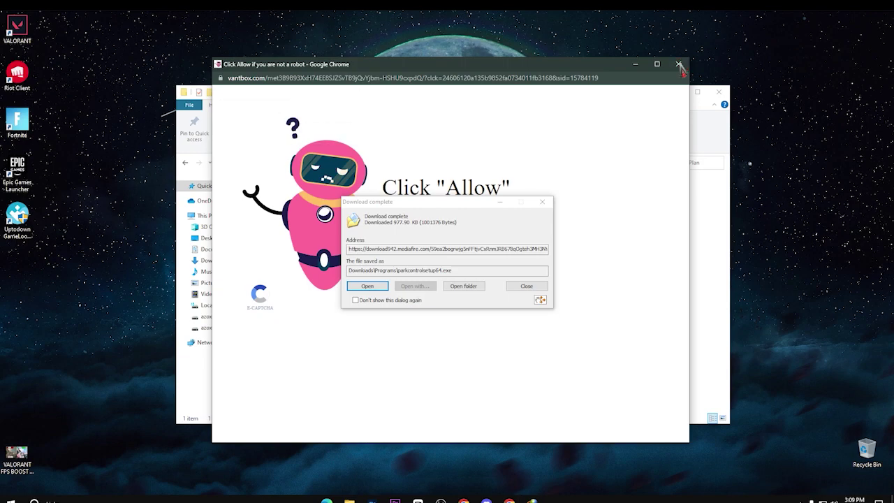
left_click(679, 64)
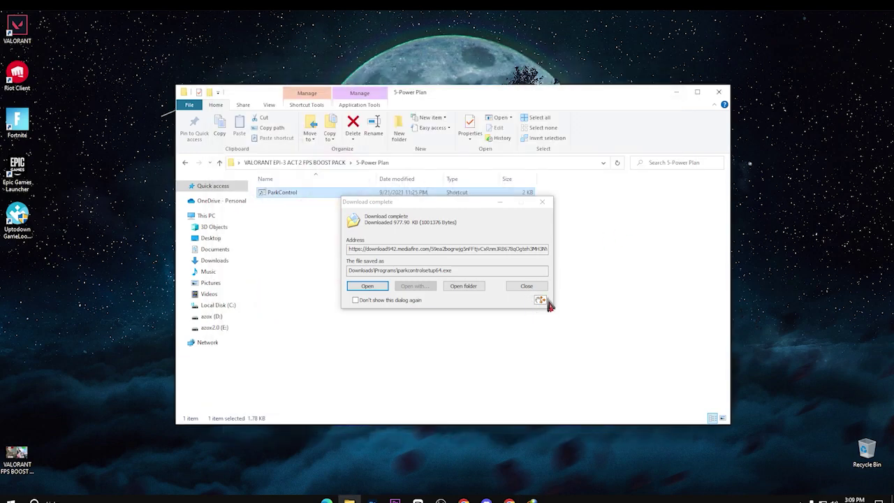
Move the downloaded parkcontrolsetup64.exe onto the desktop below the pack's archive and close the download dialog.
left_click_drag(847, 168, 848, 168)
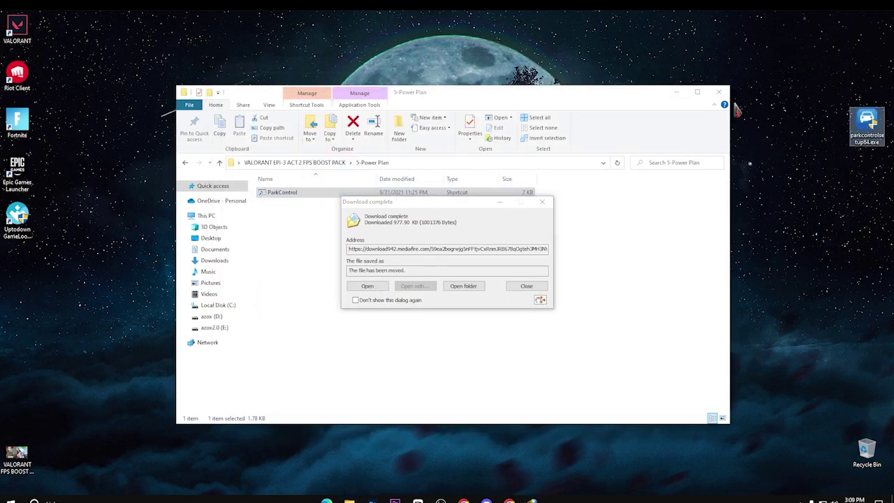
left_click(542, 202)
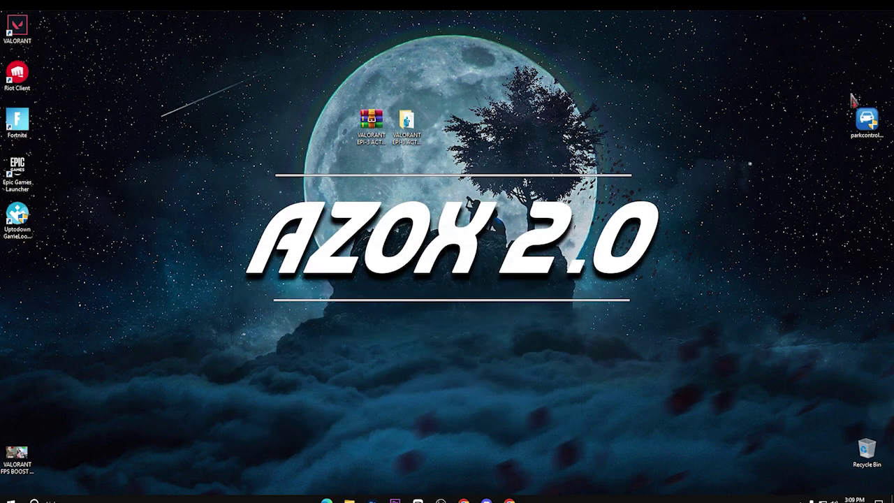
left_click_drag(782, 120, 426, 172)
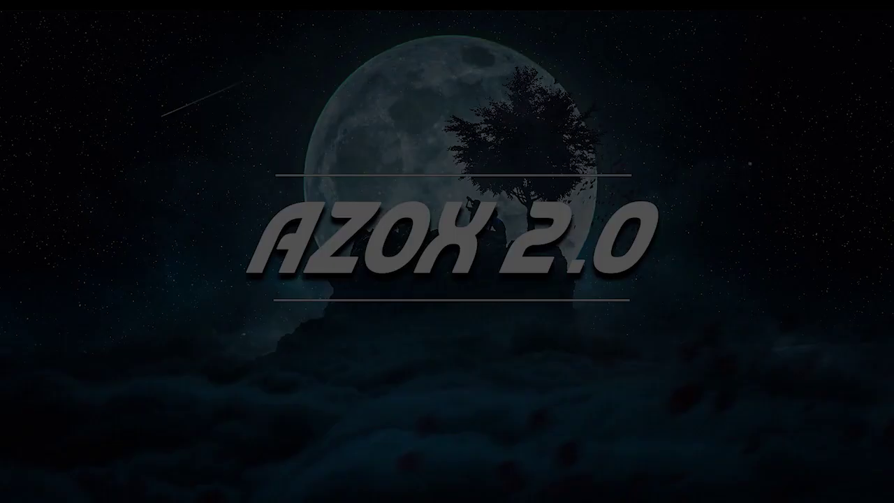
Run the ParkControl installer in English and complete the setup with its default options.
left_click(399, 319)
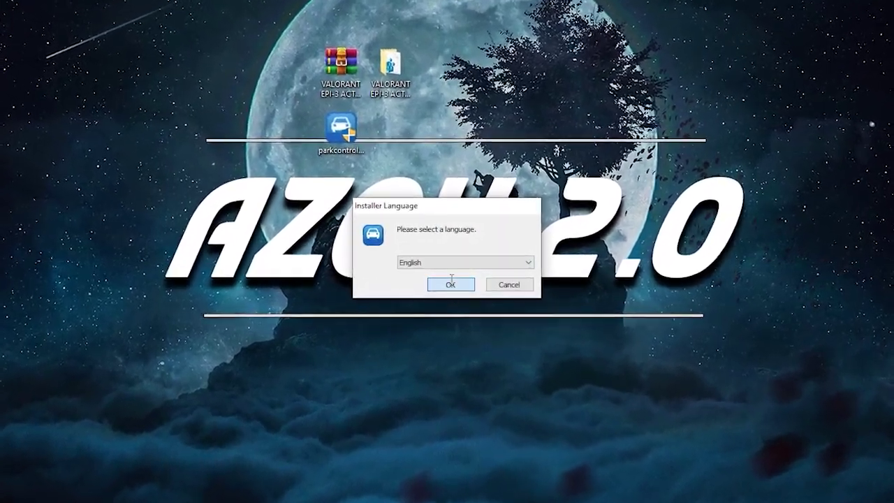
left_click(452, 279)
key("Return")
key("Return")
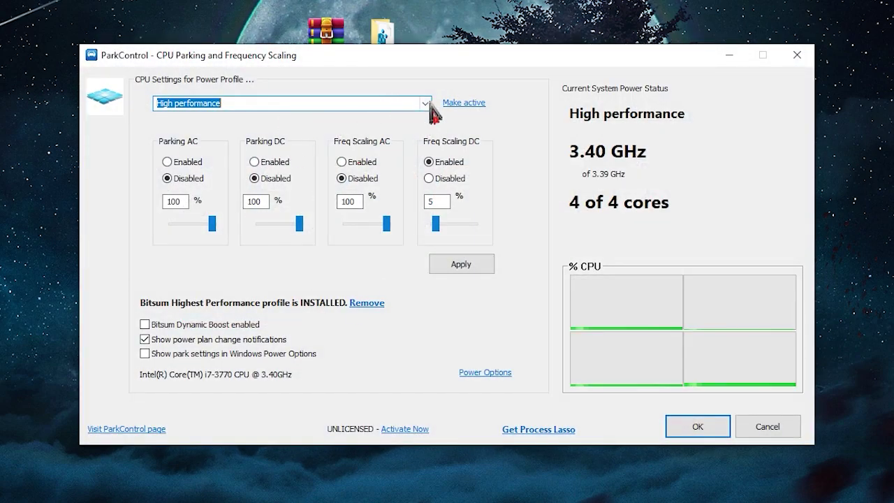
Choose the Bitsum Highest Performance power profile in ParkControl and make it active.
left_click(424, 109)
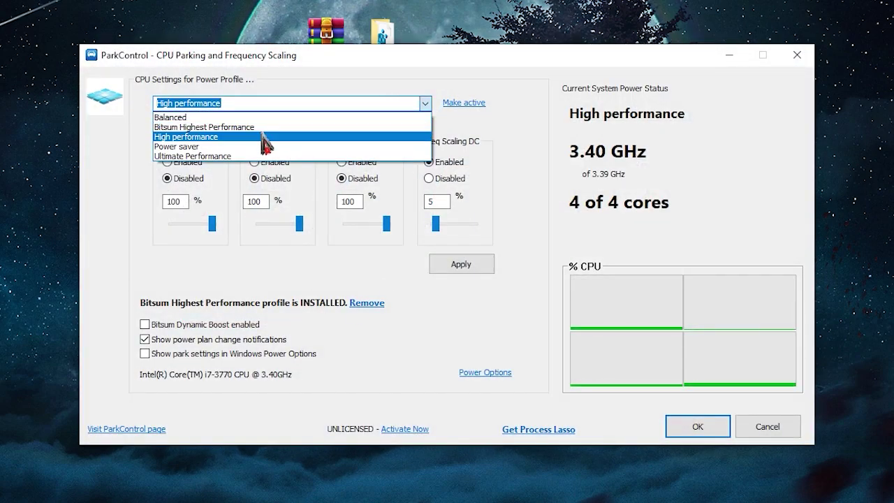
left_click(379, 129)
left_click(299, 102)
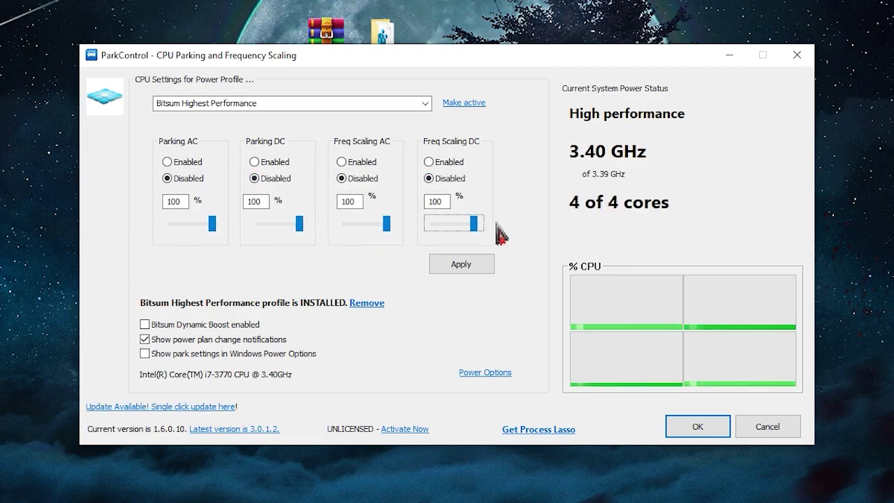
left_click(461, 104)
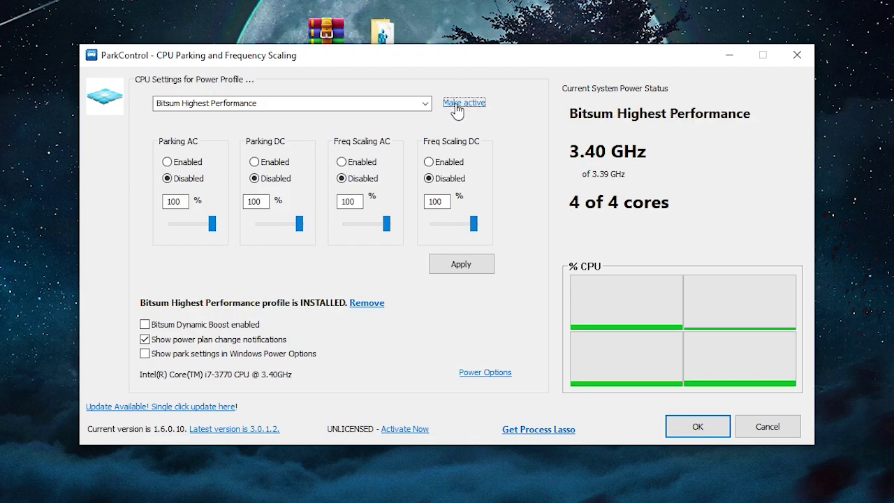
Enable Bitsum Dynamic Boost with Bitsum Highest Performance as the idle profile, and save the ParkControl settings.
left_click(199, 324)
left_click(623, 240)
left_click(552, 261)
double_click(591, 262)
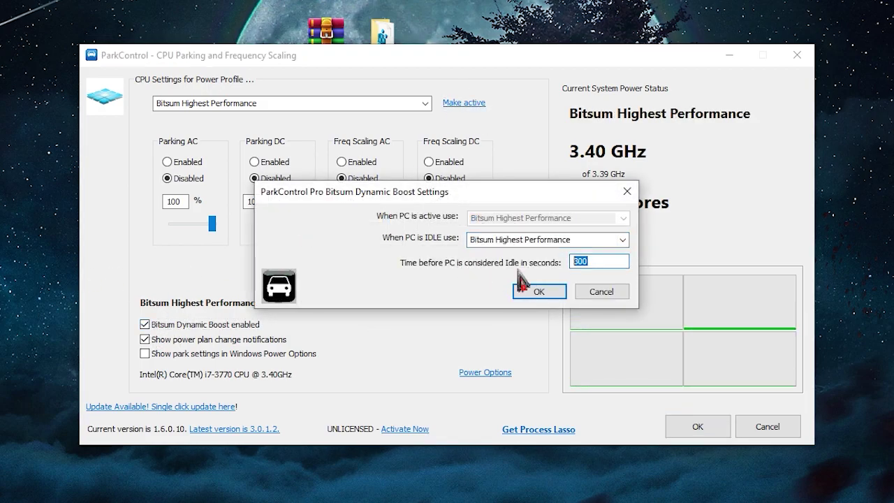
left_click(537, 287)
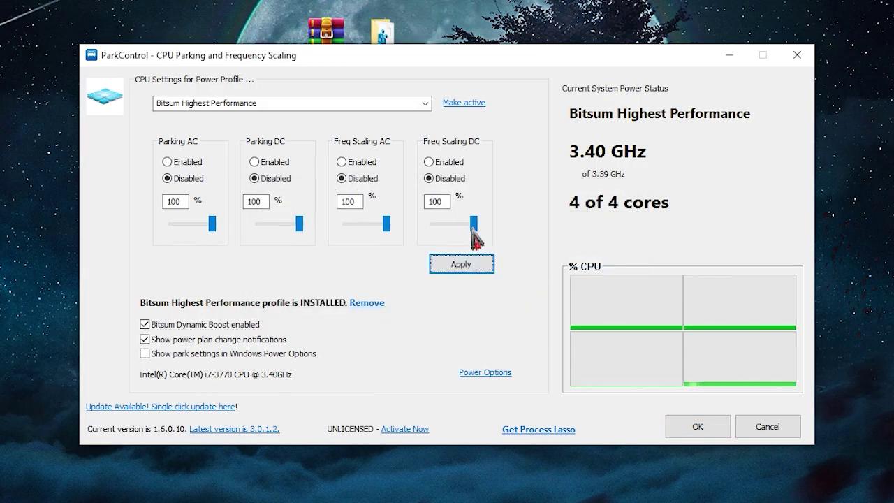
left_click(697, 427)
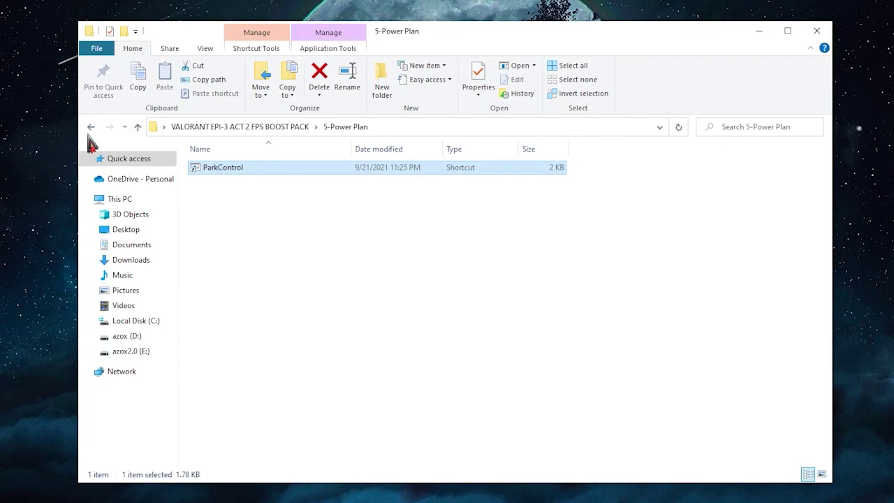
Open the pack's 7-Cleanup folder, select the Delete Temporary Files and Delete Windows Update Cache scripts, and view their available actions.
left_click(91, 129)
double_click(245, 235)
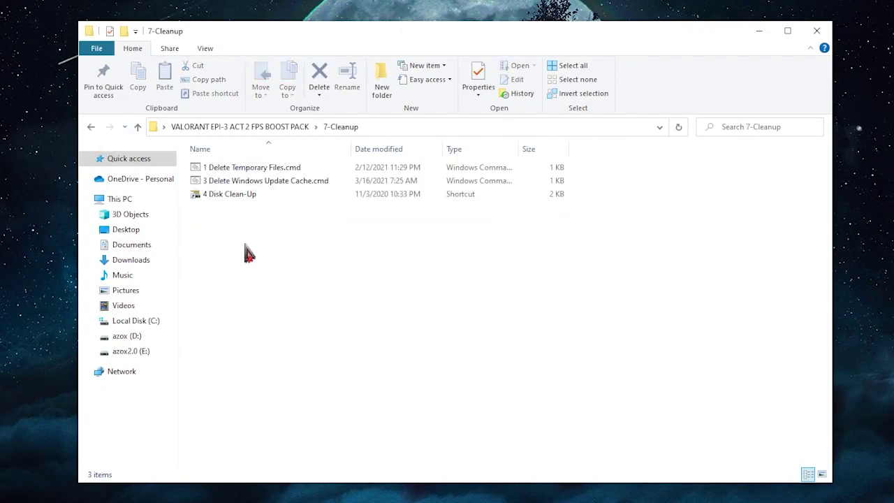
left_click_drag(277, 184, 274, 171)
right_click(275, 172)
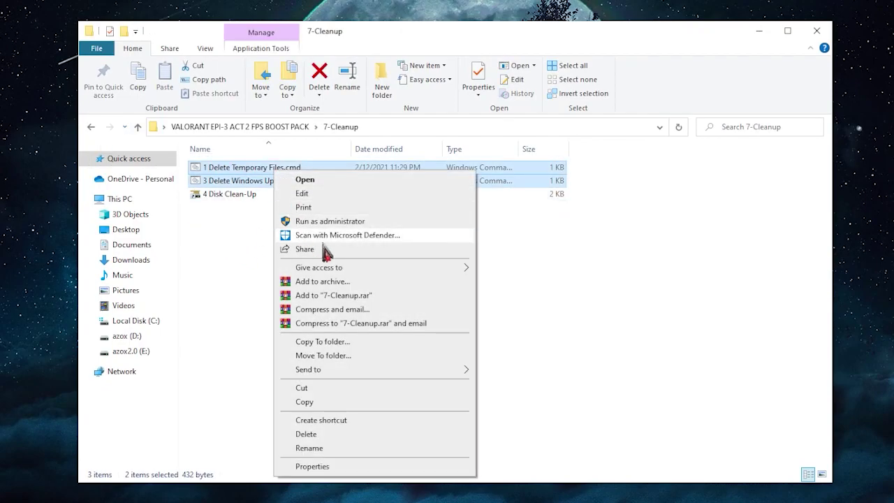
left_click(226, 235)
Run Disk Clean-Up on drive C:, deleting the checked categories, including DirectX Shader Cache, Delivery Optimization Files, Recycle Bin, Temporary files and Thumbnails.
double_click(250, 196)
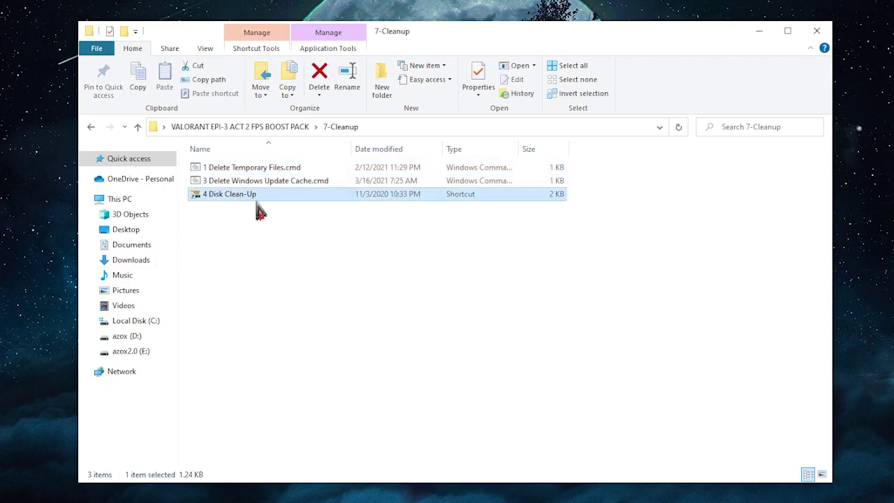
left_click(417, 278)
left_click_drag(32, 21, 490, 150)
scroll(409, 241, "down", 1)
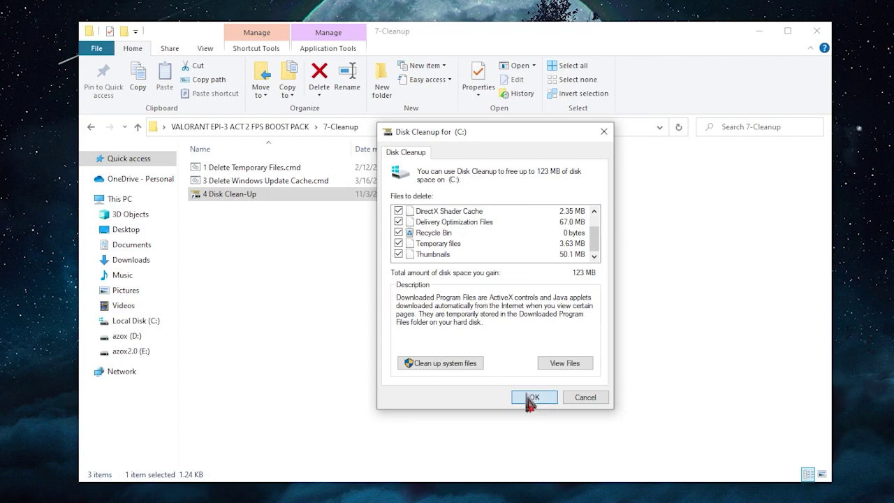
left_click(525, 396)
key("Return")
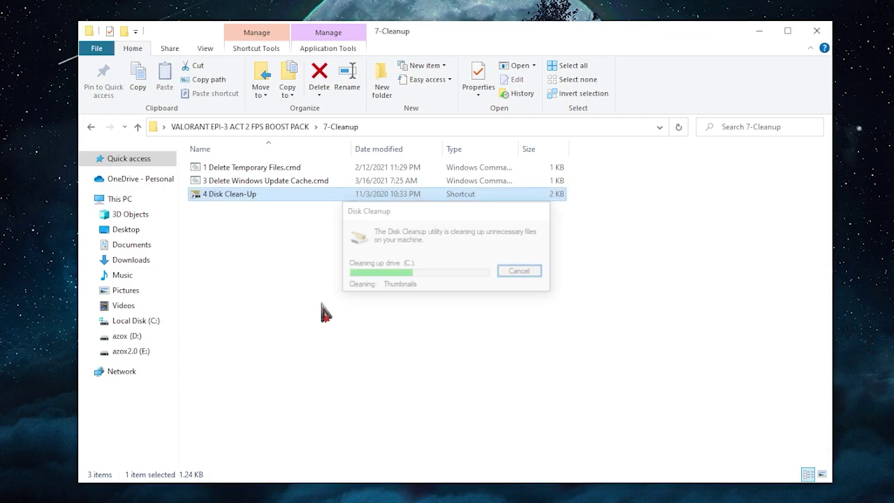
Open Timer Resolution.exe from the pack's 8- Input Delay Fix (Timer Resolution) folder, check the current resolution and close it.
left_click(91, 127)
left_click(213, 244)
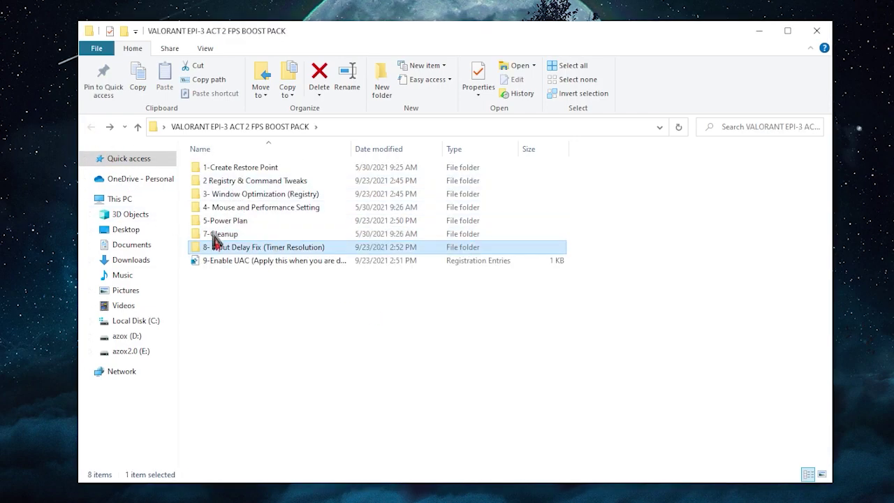
double_click(272, 248)
double_click(270, 169)
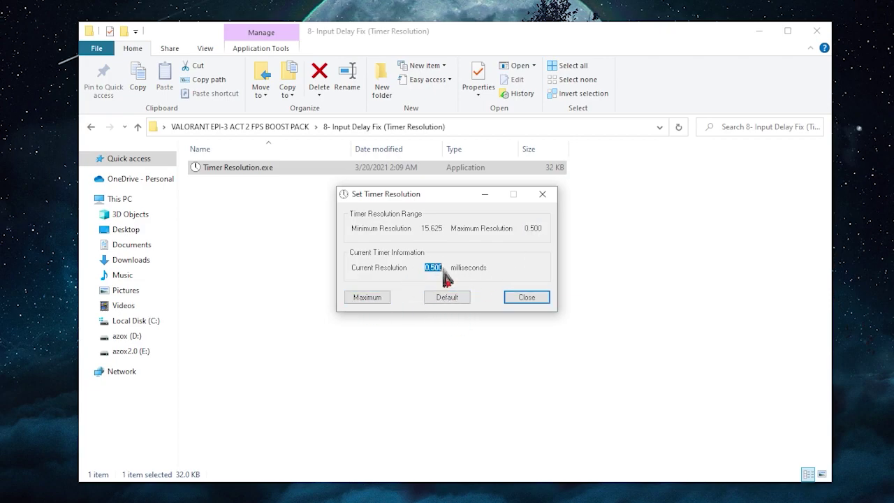
left_click(542, 194)
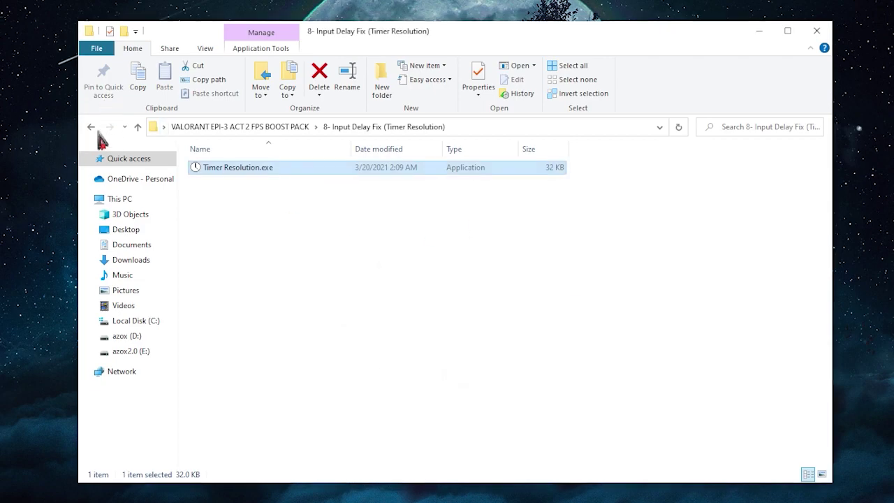
Return to the pack's main folder and view the actions available for the 9-Enable UAC registry file.
left_click(91, 127)
right_click(277, 264)
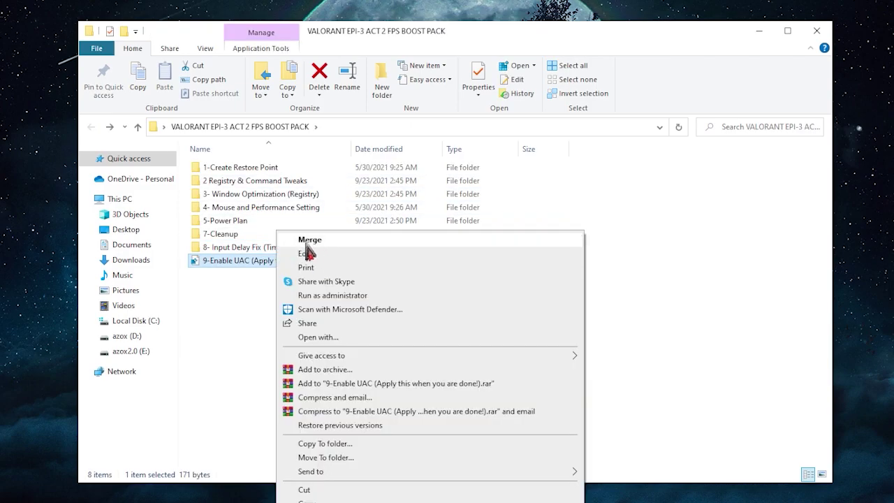
key("Escape")
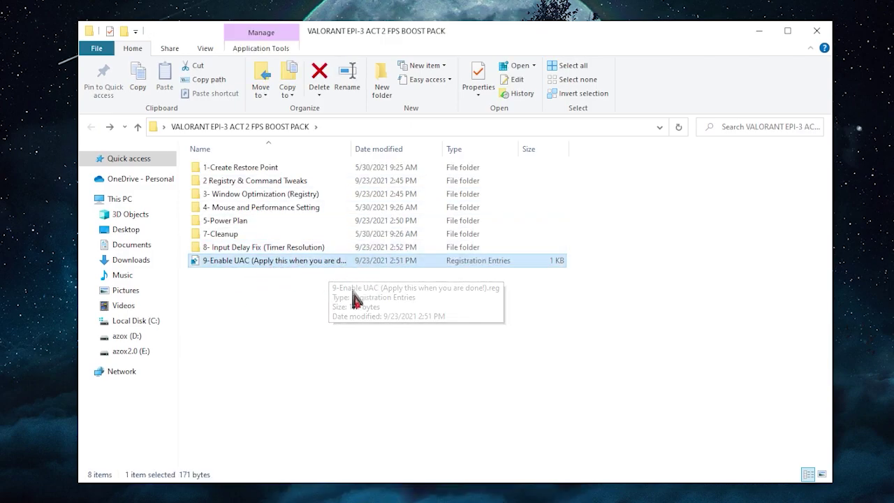